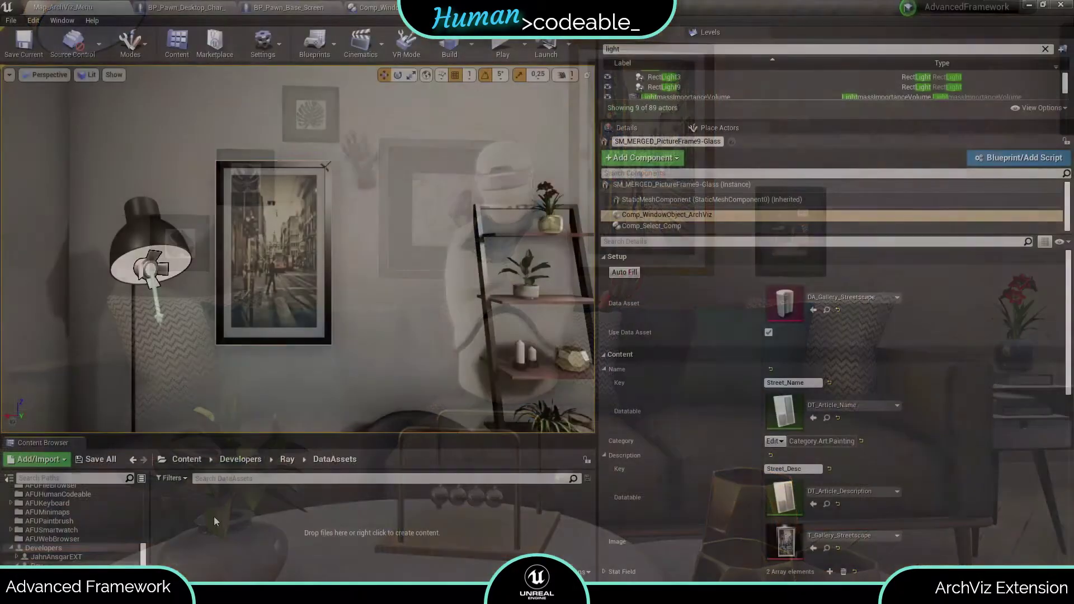
- Create a PDA_Article data asset named DA_Article_Example and open it in its editor
right_click(213, 516)
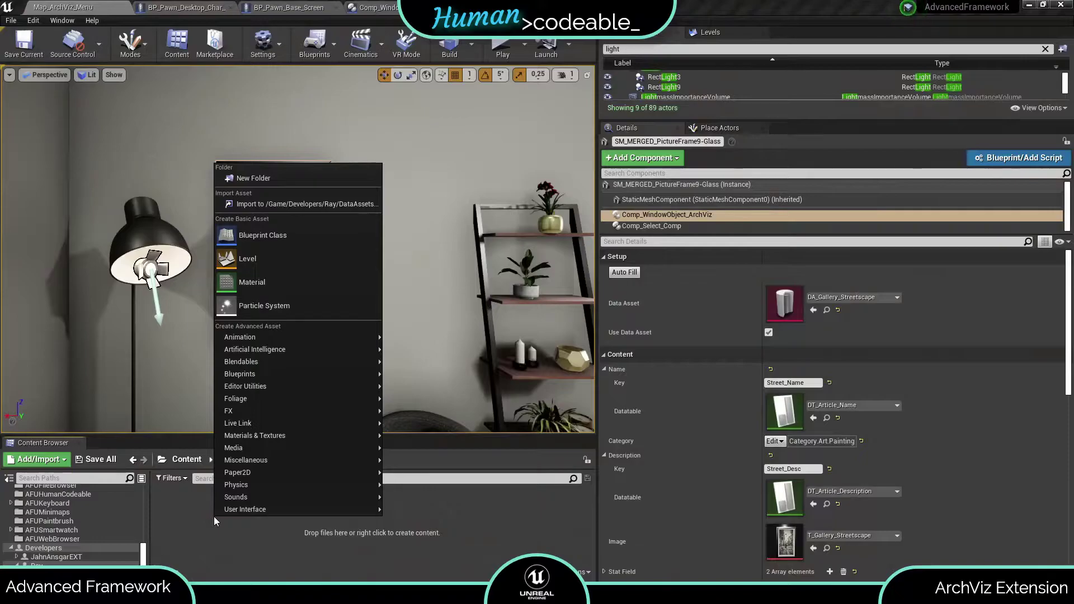
mouse_move(331, 458)
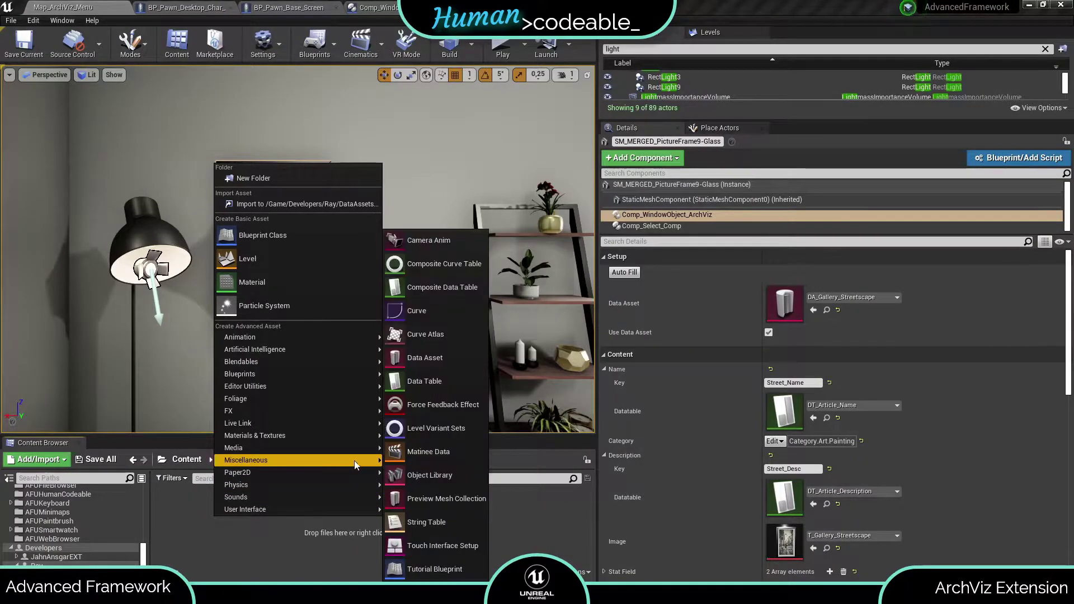
left_click(429, 361)
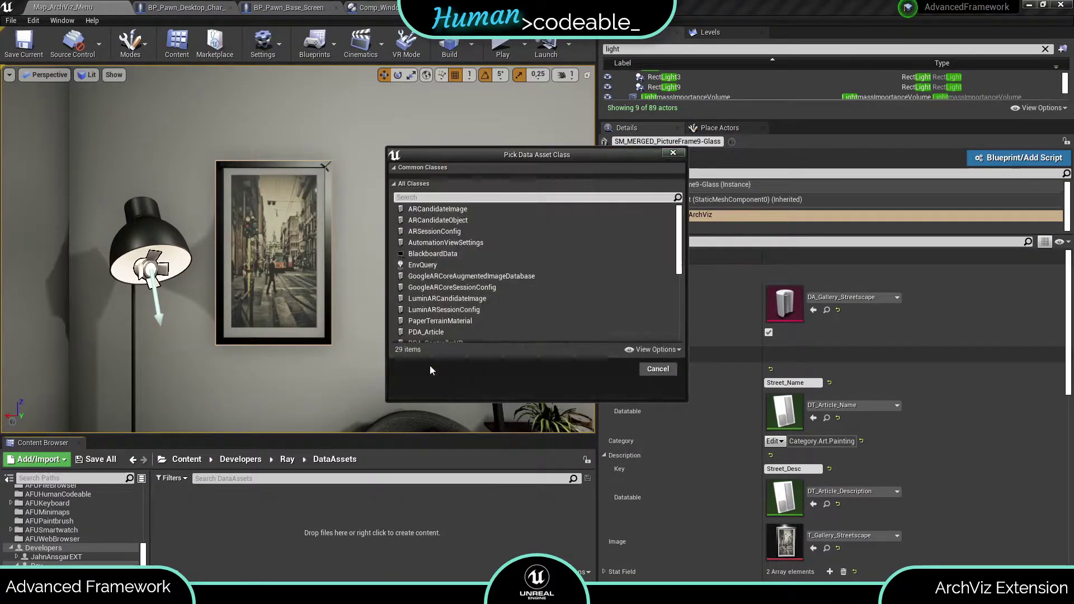
left_click(424, 331)
type("DA_Article_Exa")
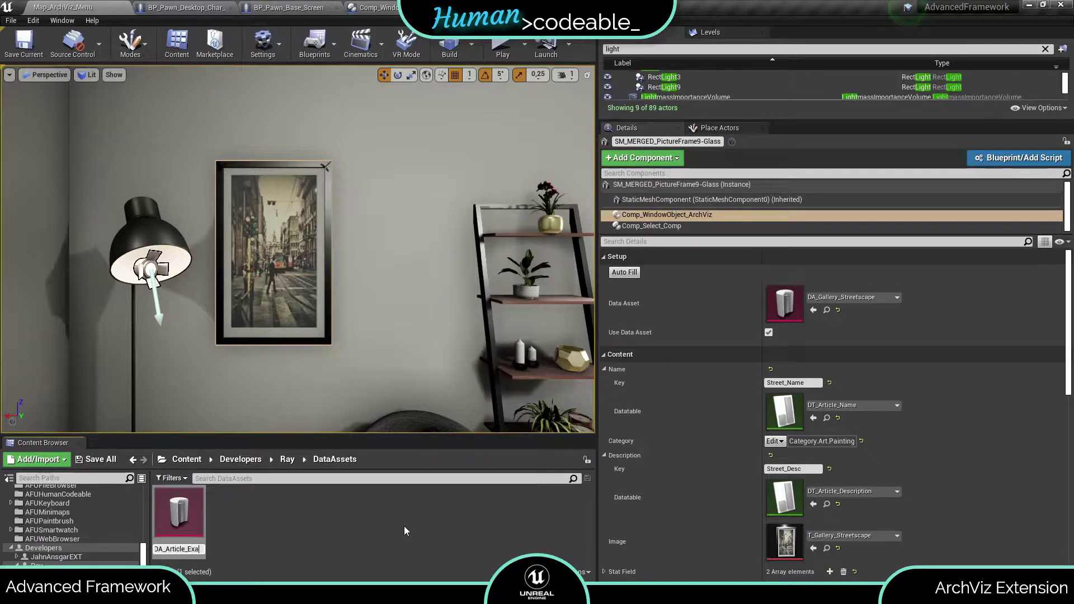
type("mple")
key("Return")
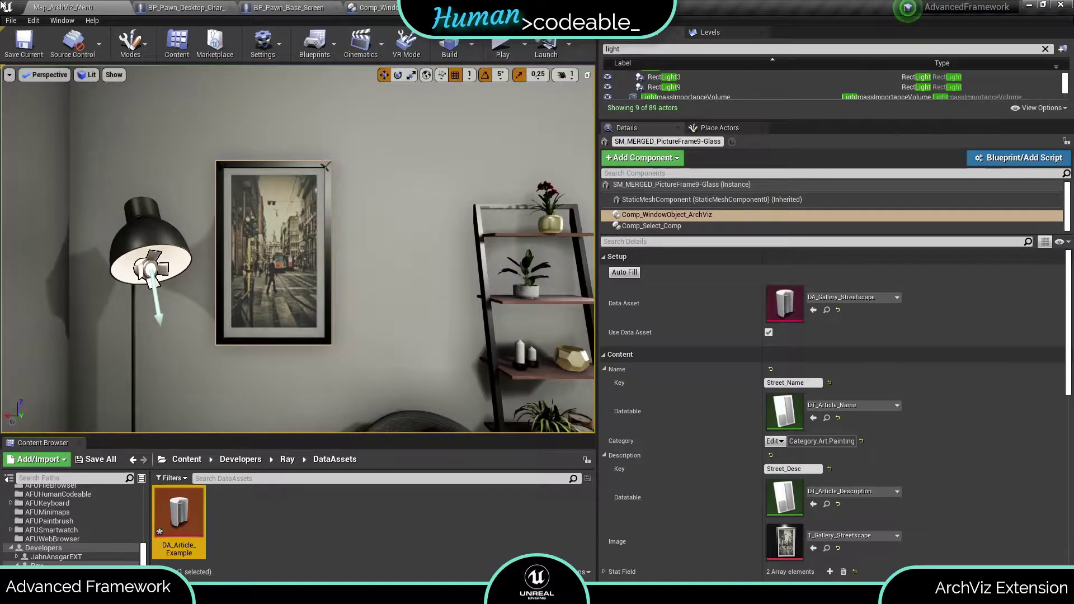
double_click(179, 518)
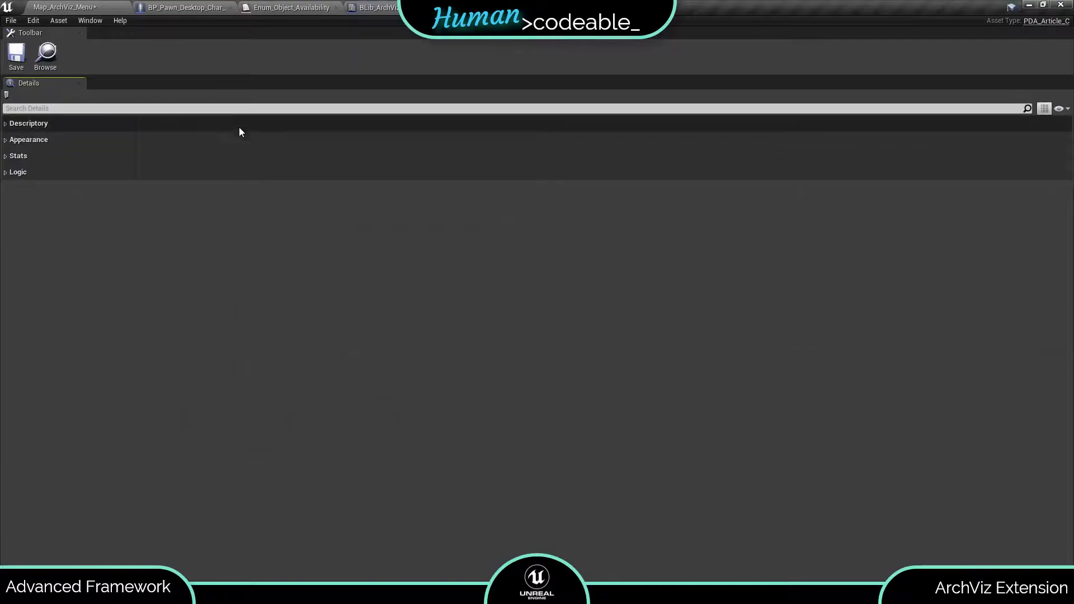
- Expand the Descriptory group and its Name and Description properties
left_click(6, 124)
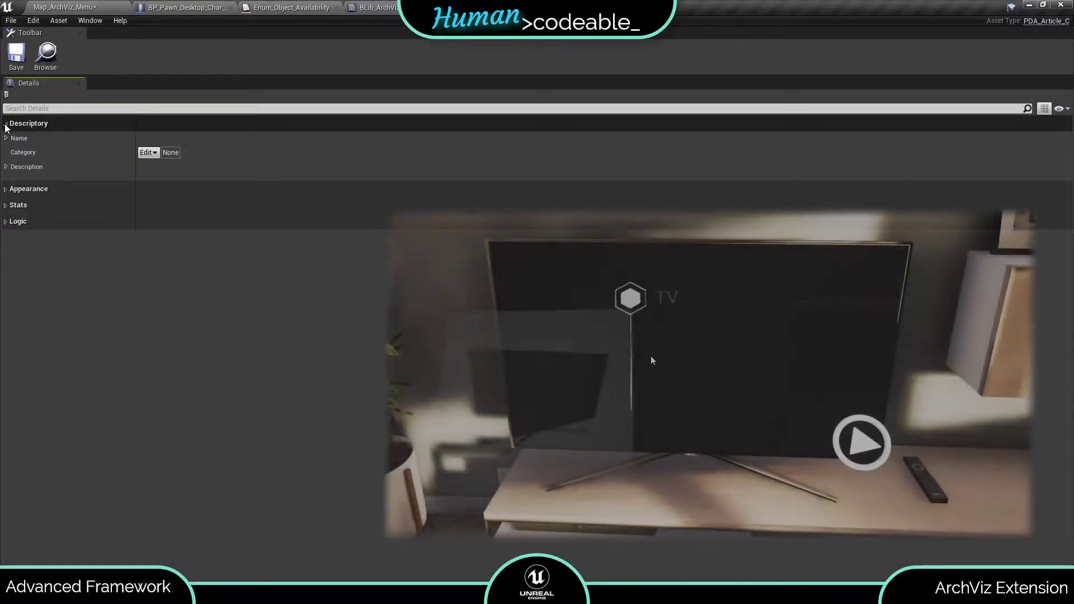
left_click(6, 138)
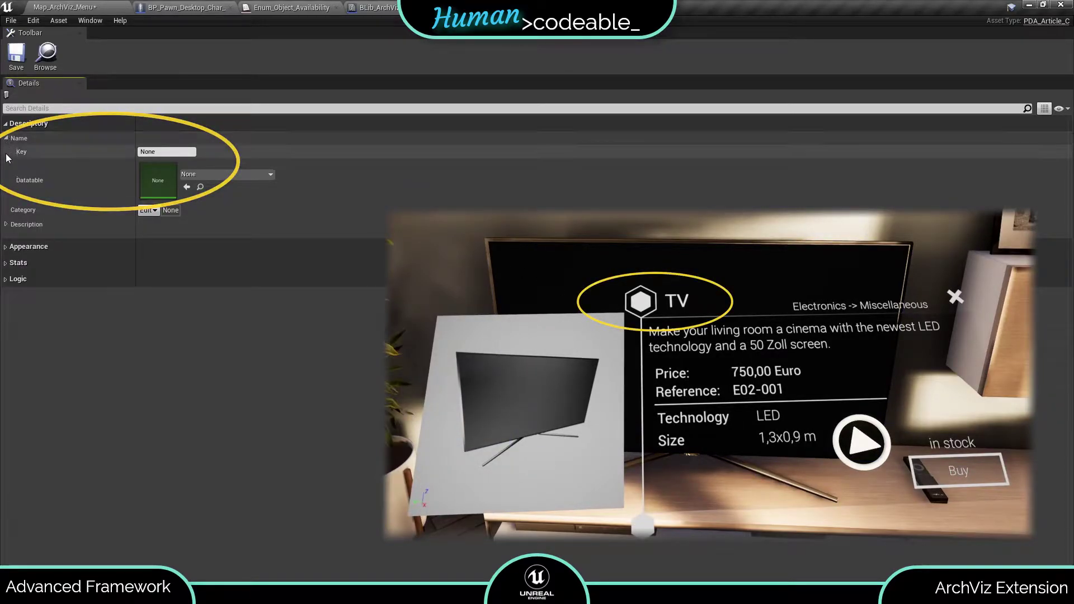
left_click(6, 224)
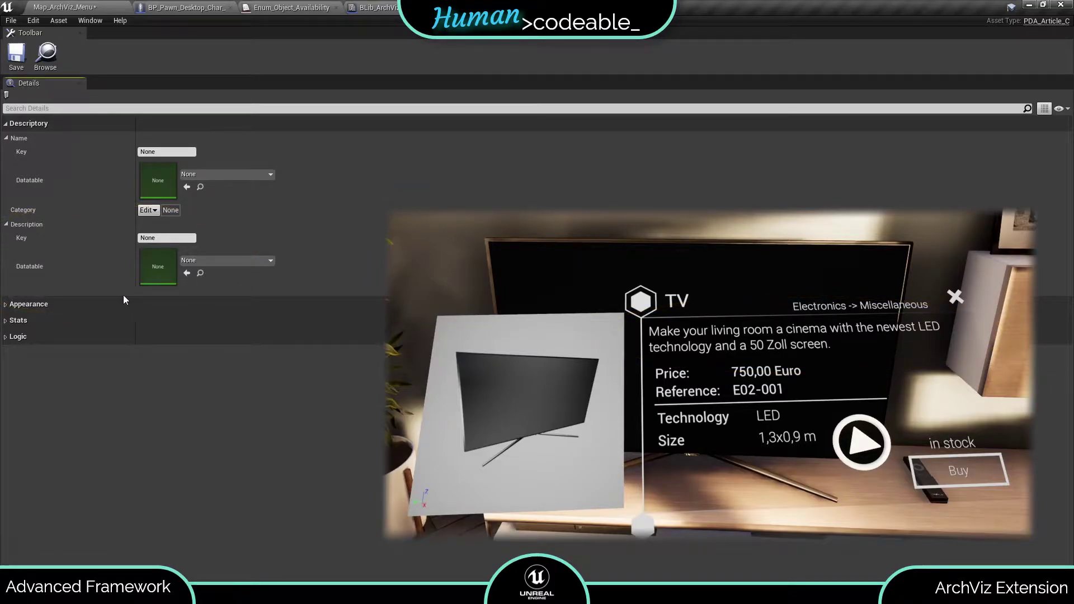
- Tag Category as Category.TopCategory.SubCategory, then reduce it to Category.TopCategory
left_click(152, 211)
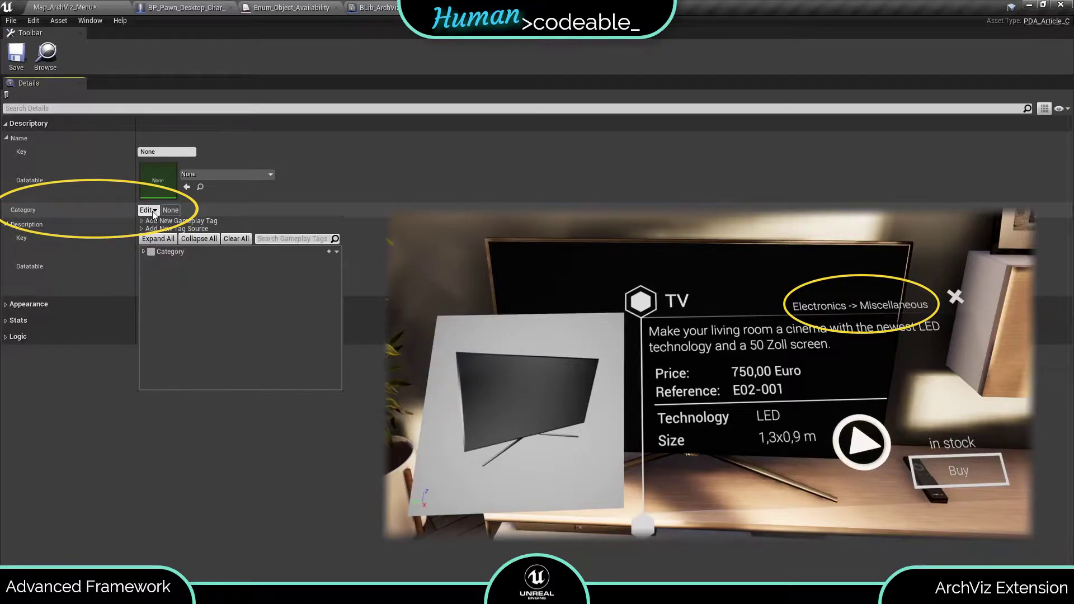
left_click(144, 252)
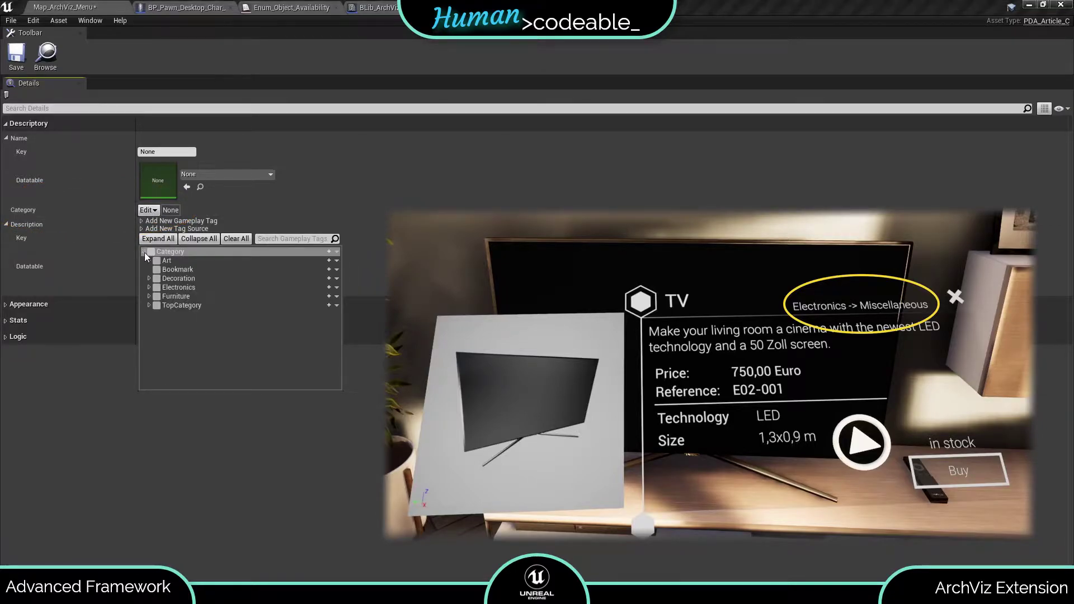
left_click(150, 297)
left_click(149, 332)
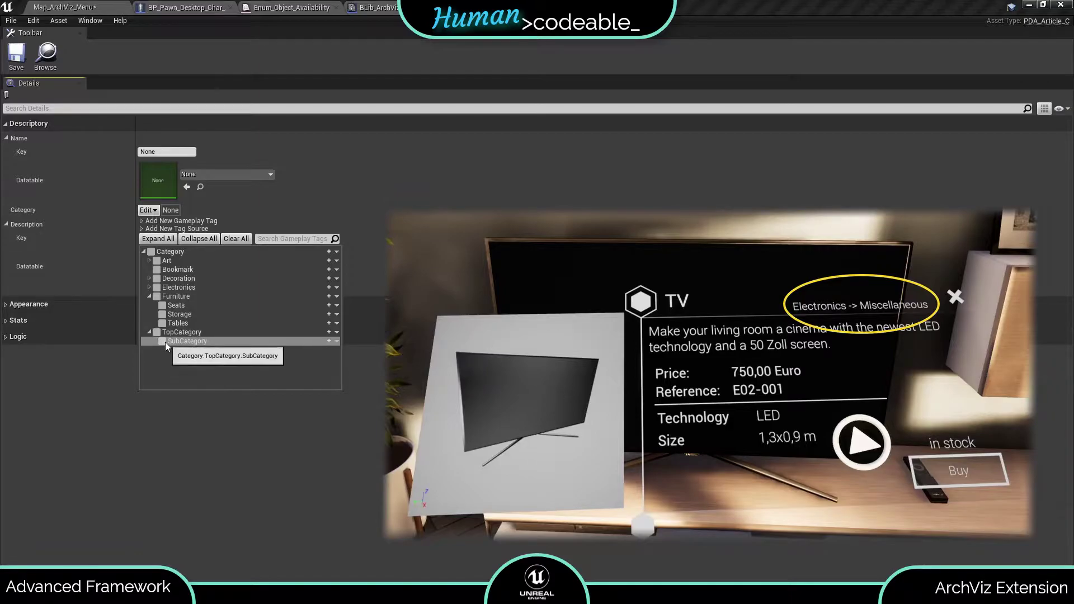
left_click(163, 341)
left_click(173, 445)
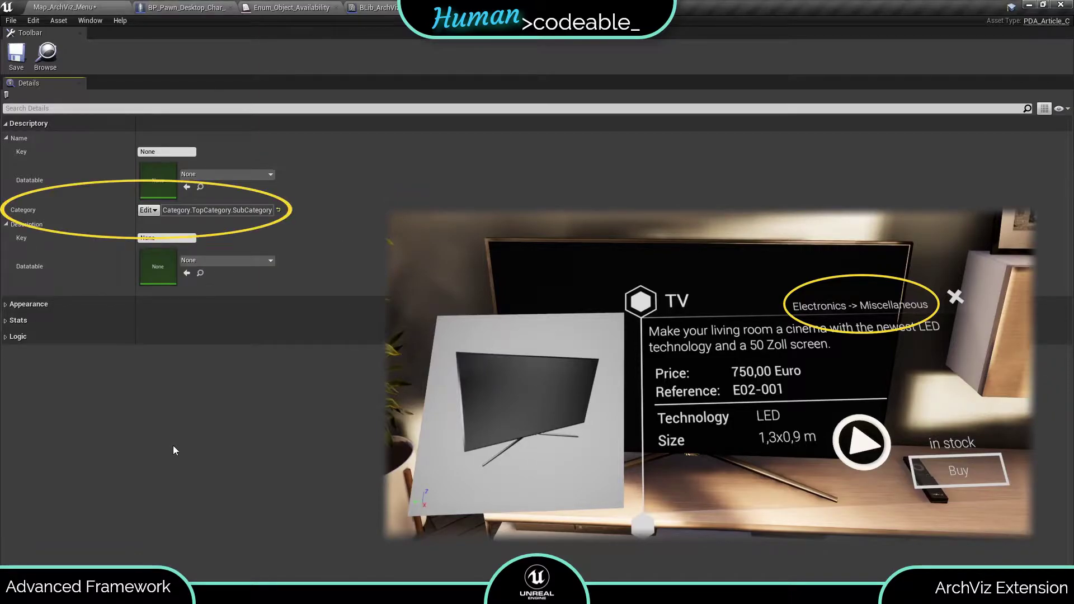
left_click(142, 212)
left_click(162, 340)
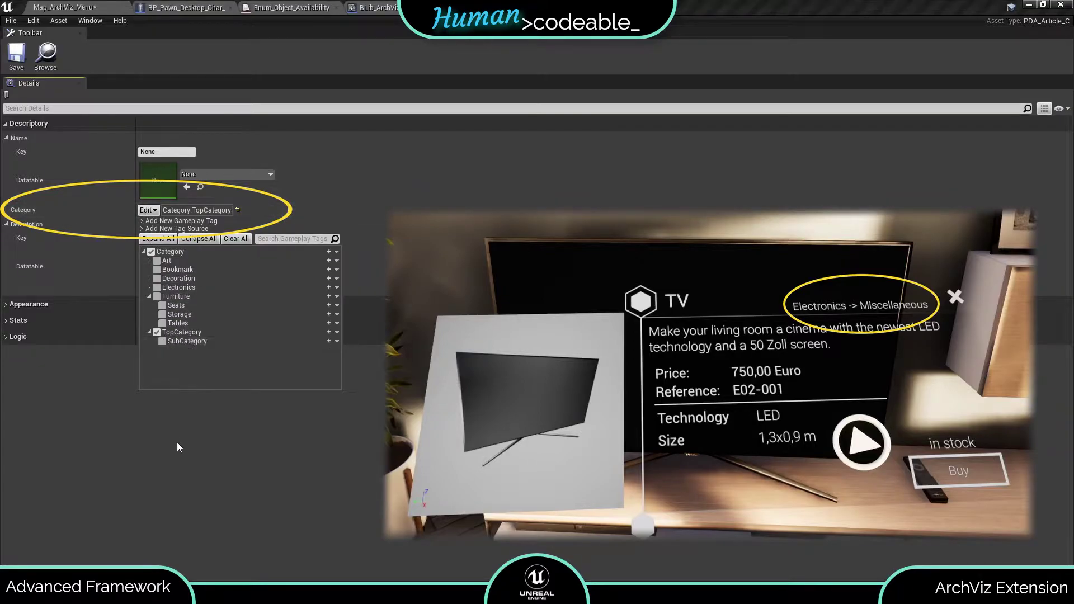
left_click(177, 442)
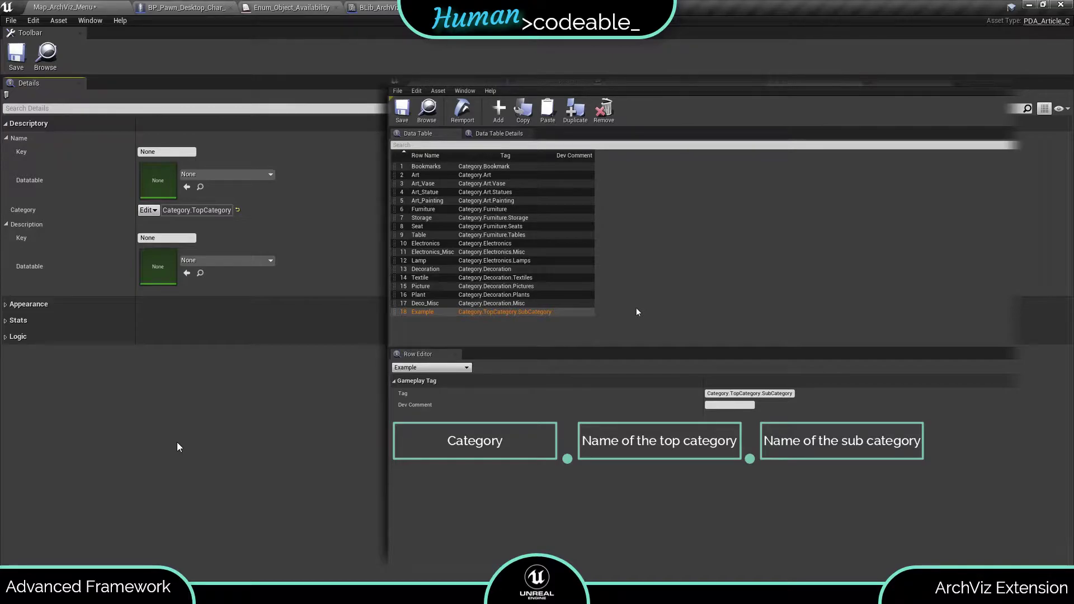
- Add a Tutorial row to the tag data table with tag Category.Tutorial.Example
left_click(502, 118)
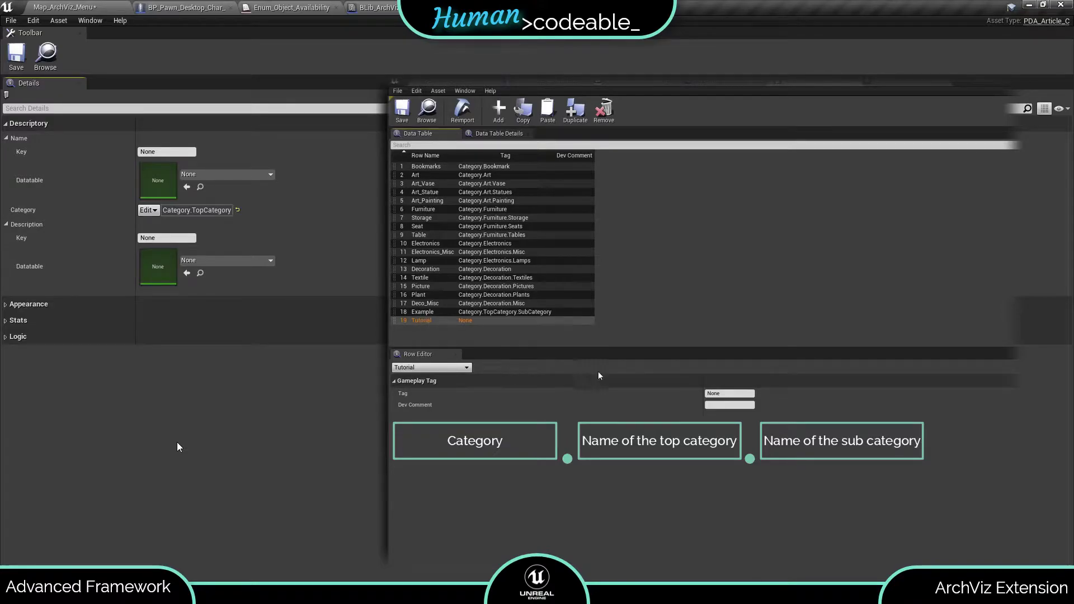
type("Catego")
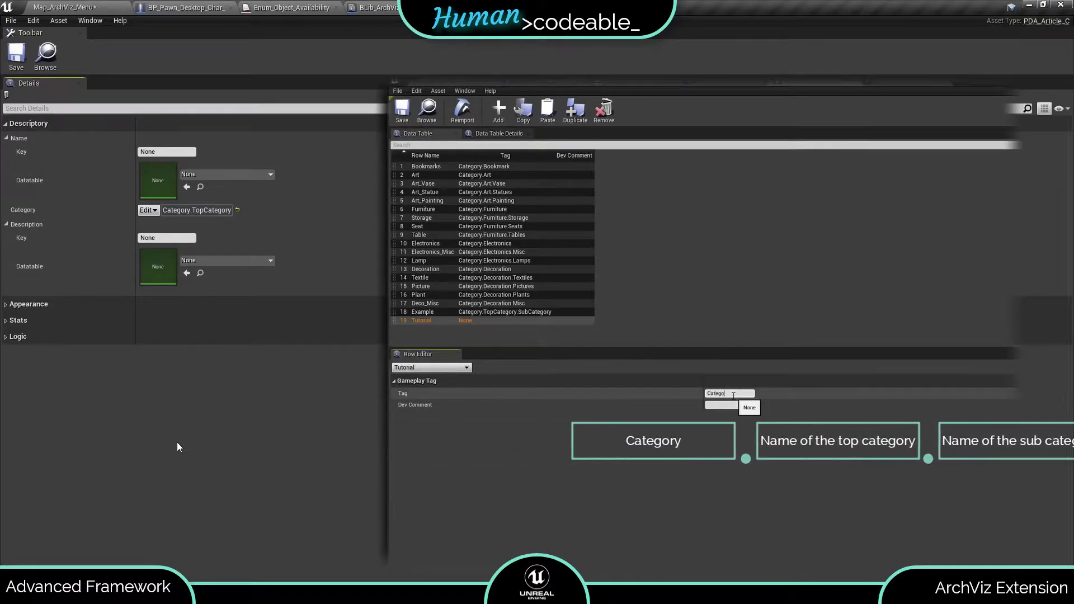
type("ry.Tuto")
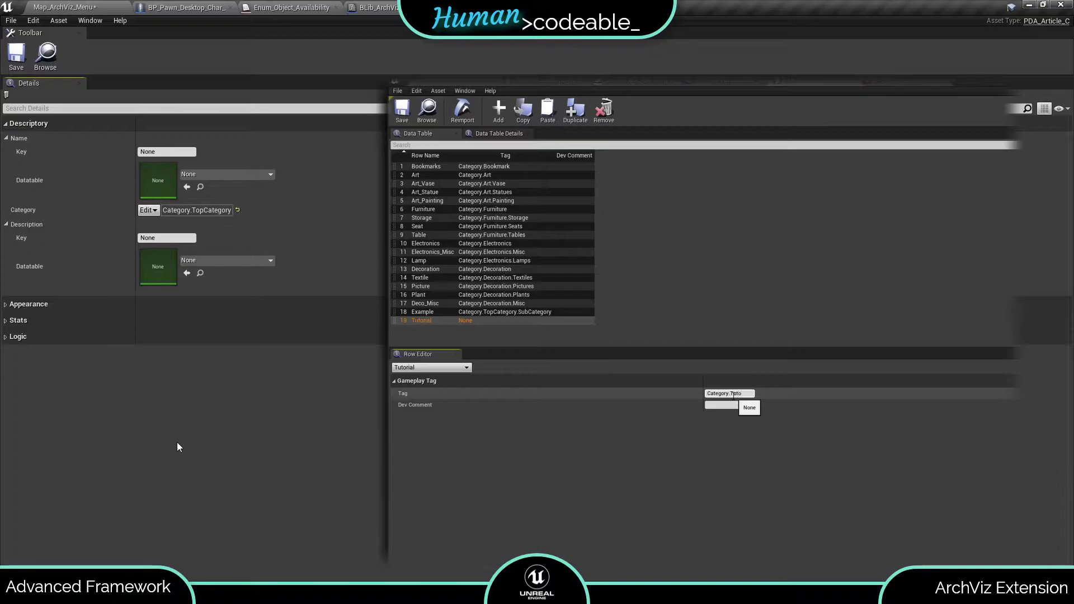
type("rial.E")
type("xample")
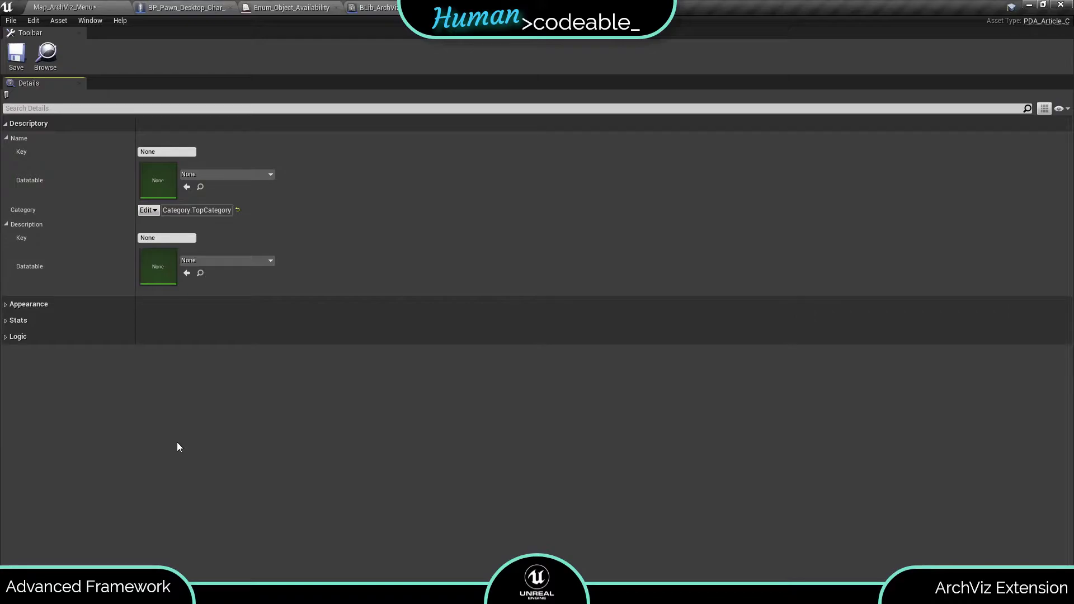
- Set the article's Category tag to Category.Tutorial.Example
left_click(148, 211)
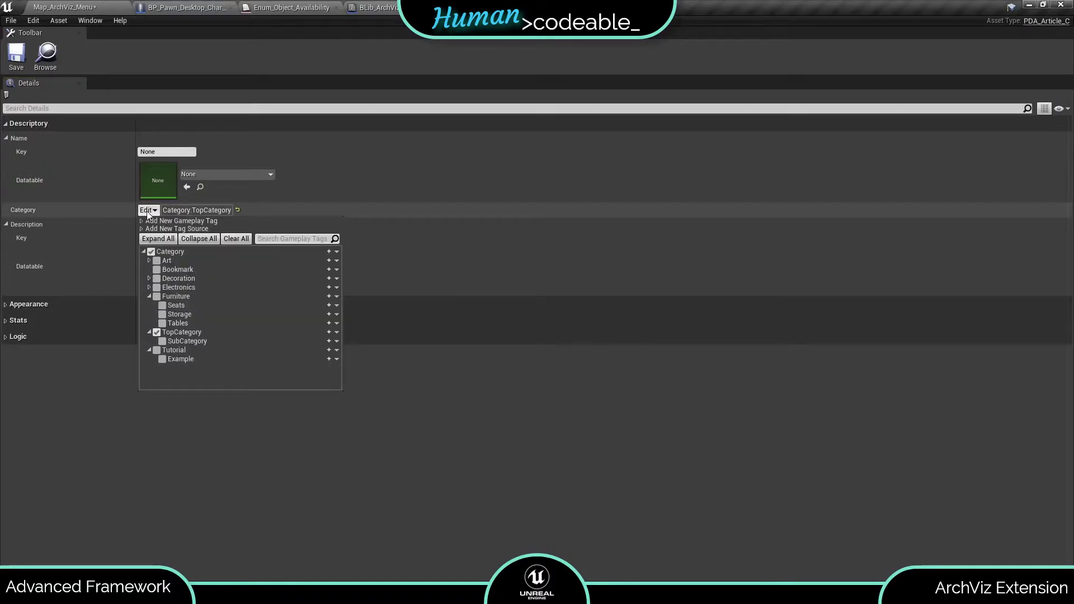
left_click(157, 351)
left_click(162, 359)
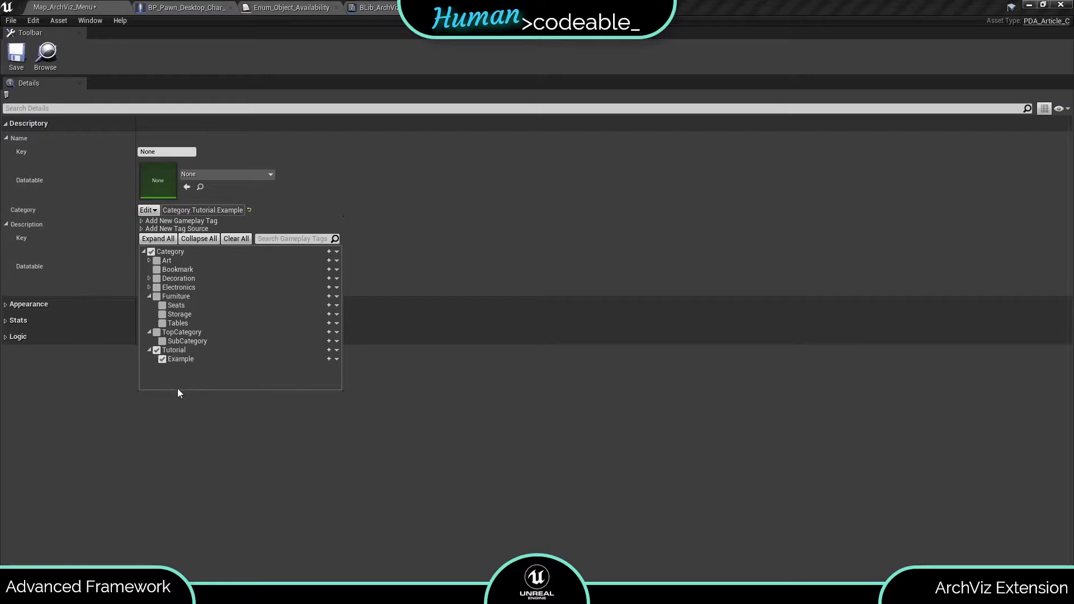
left_click(233, 501)
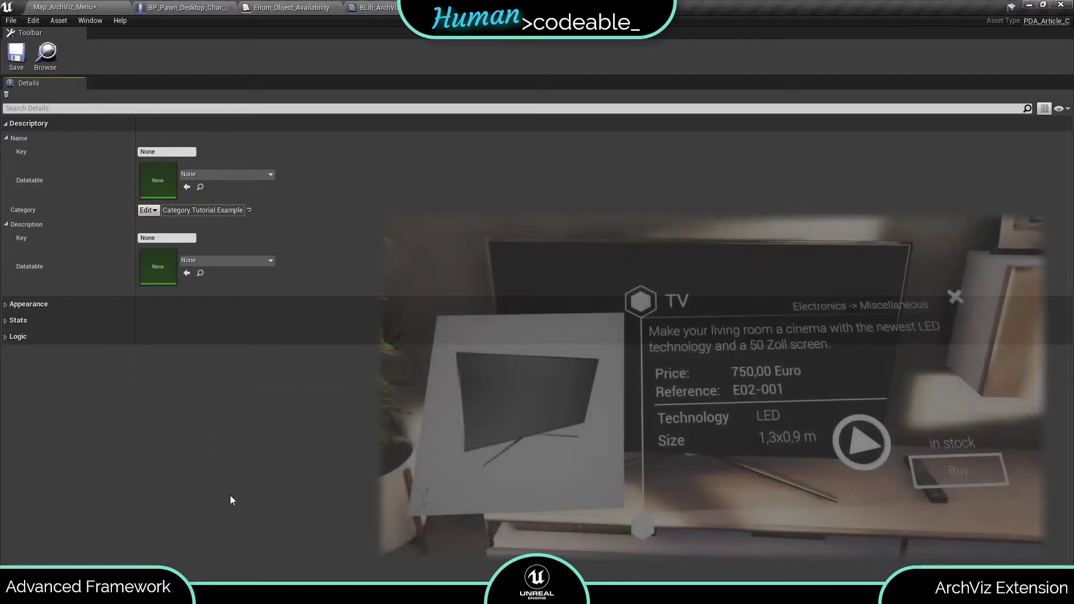
- Expand Appearance and the Material element to review its members, then fold it away
left_click(7, 307)
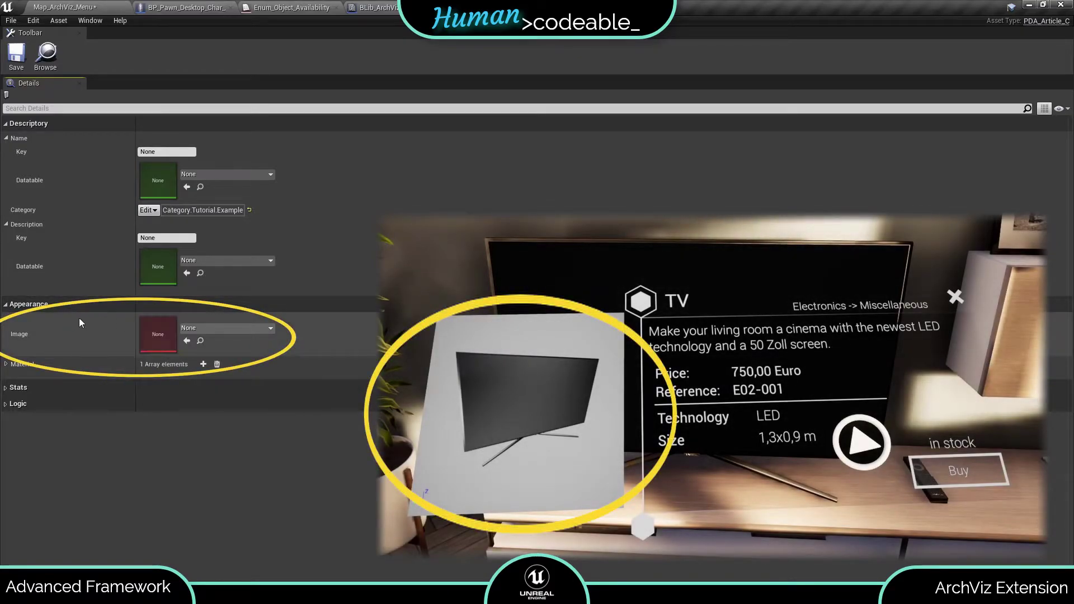
left_click(6, 364)
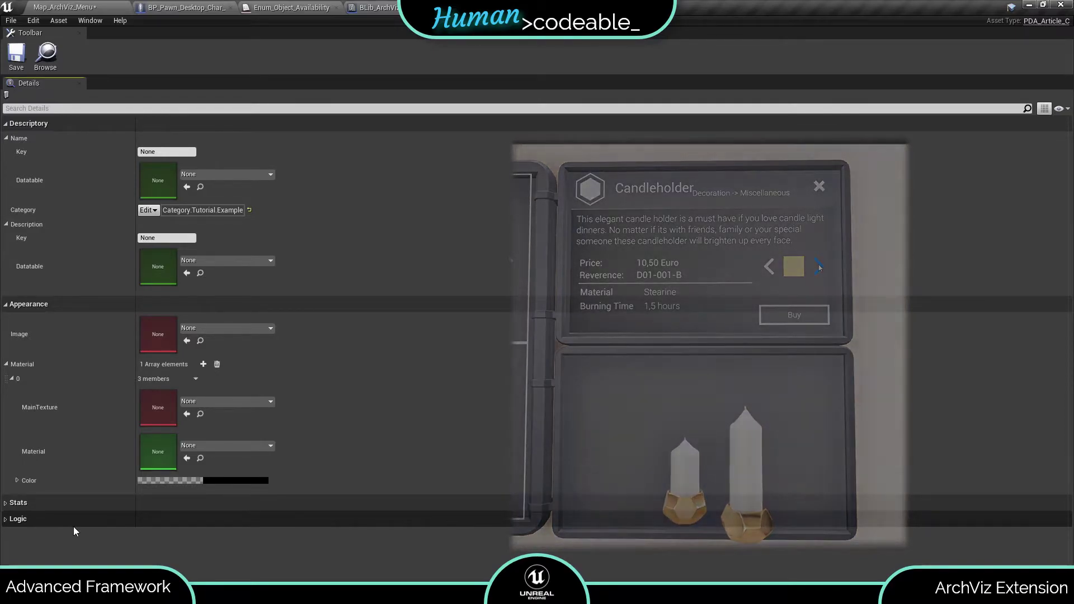
left_click(7, 365)
- Expand Stats and set the article's Price to 12345
left_click(5, 387)
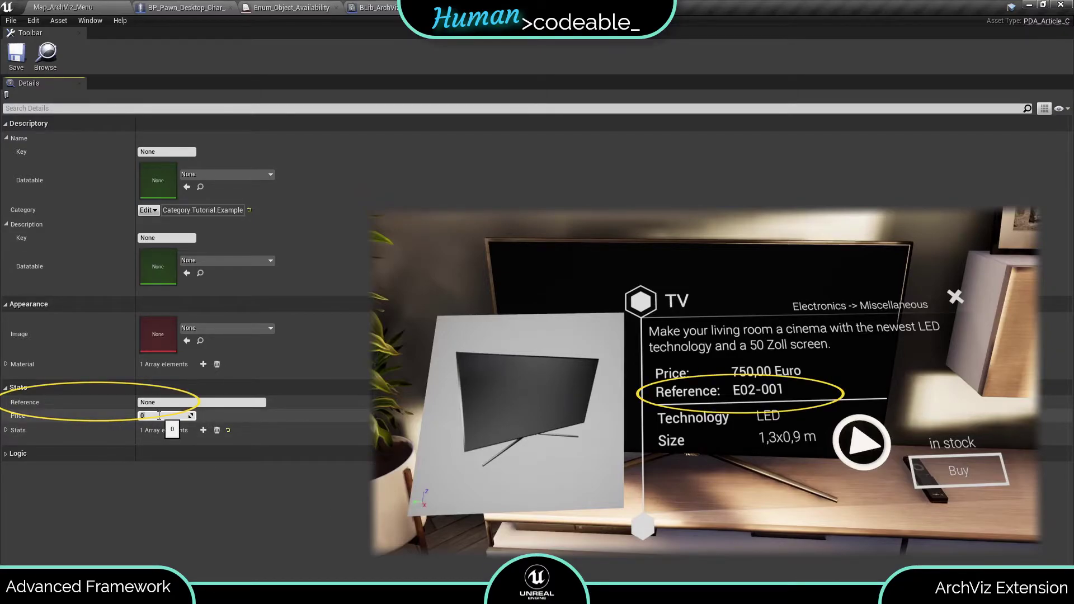
type("12345")
key("Return")
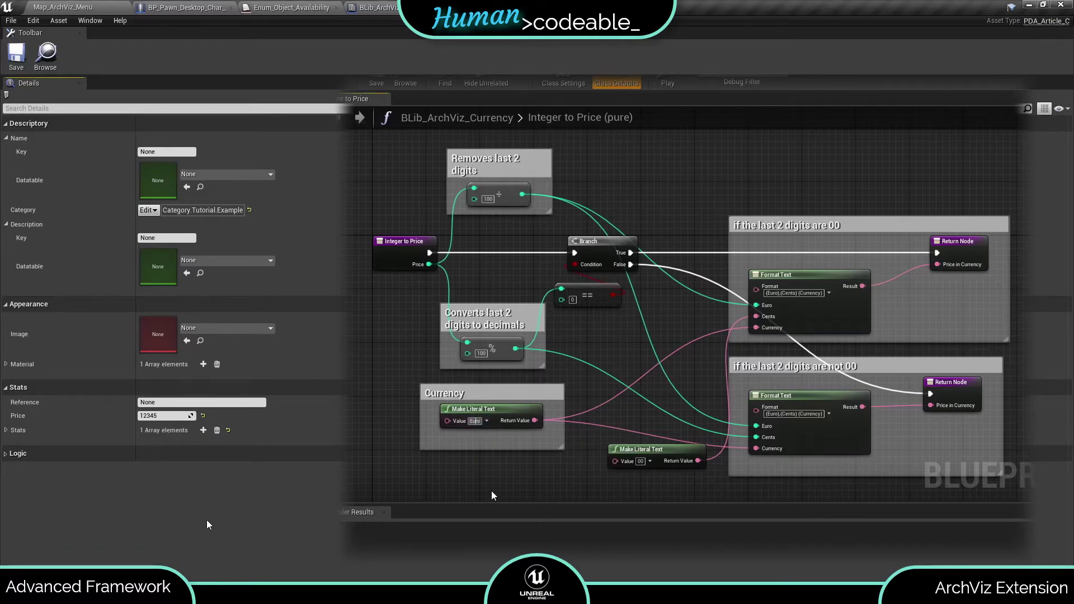
- Change the Integer to Price currency literal from Euro to Dollar
key("BackSpace")
type("Dollar")
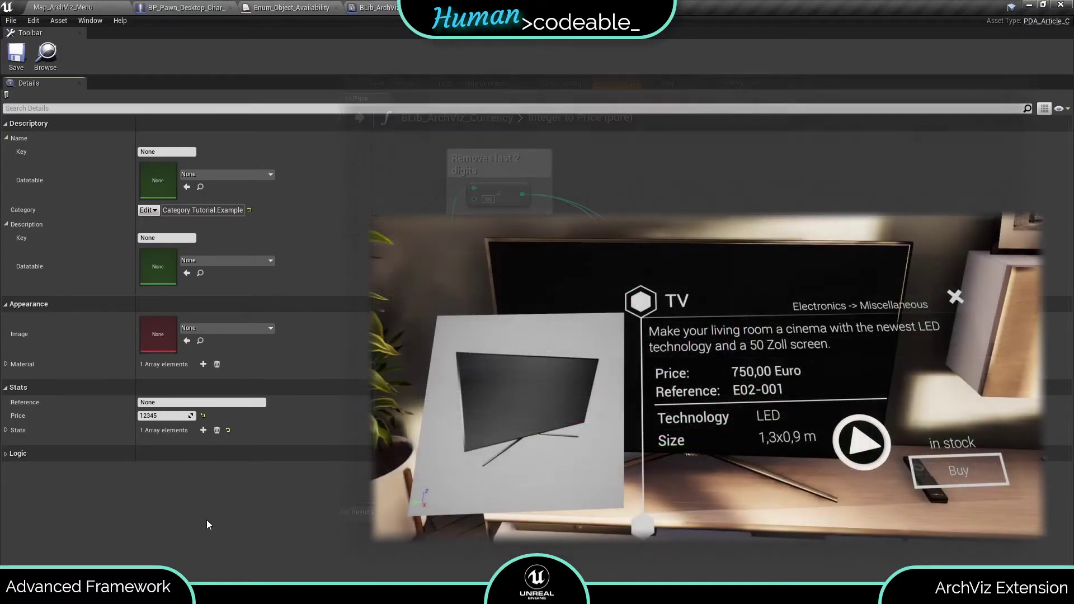
- Collapse Name and Description, expand the first Stats element, and reveal Logic settings
left_click(7, 138)
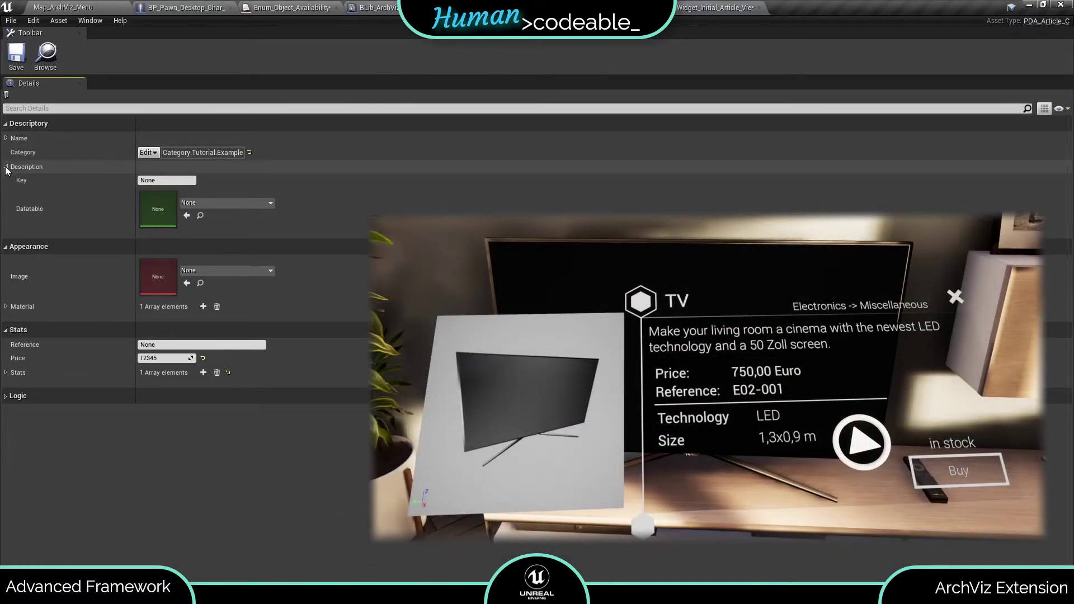
left_click(7, 167)
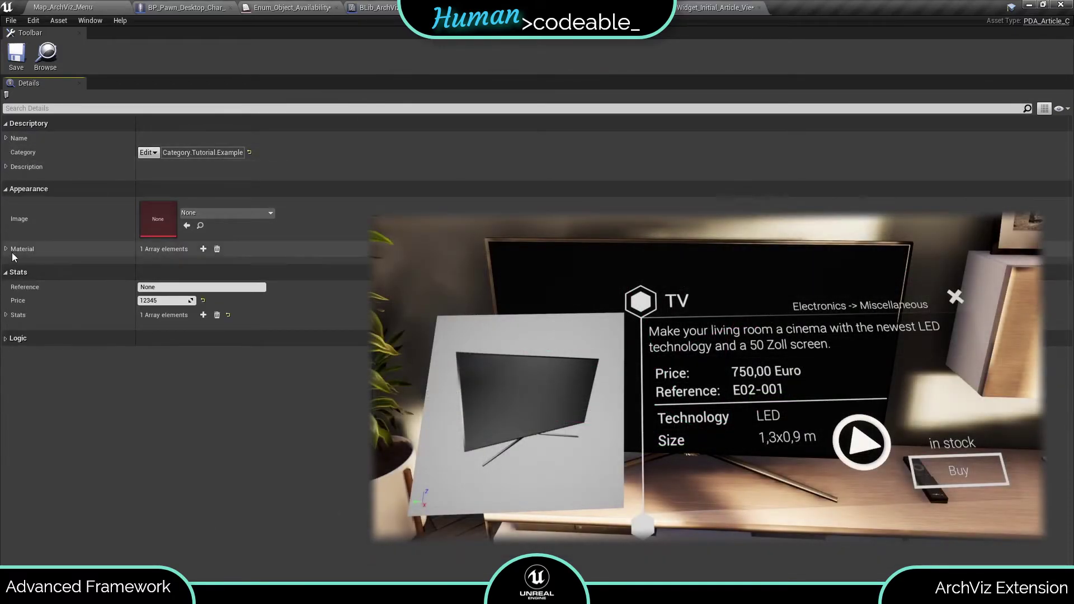
left_click(6, 316)
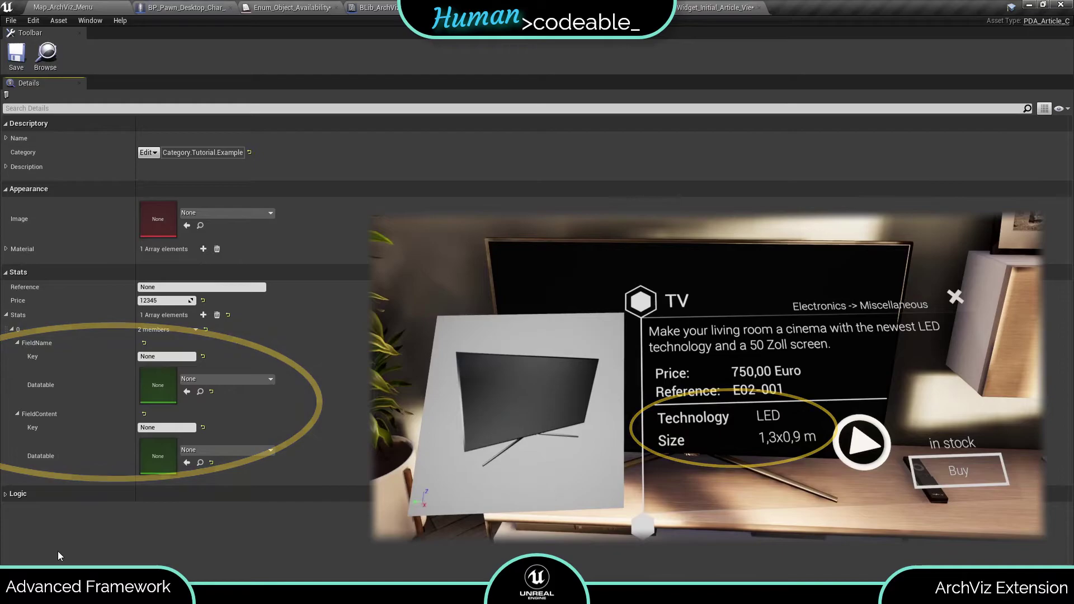
left_click(7, 495)
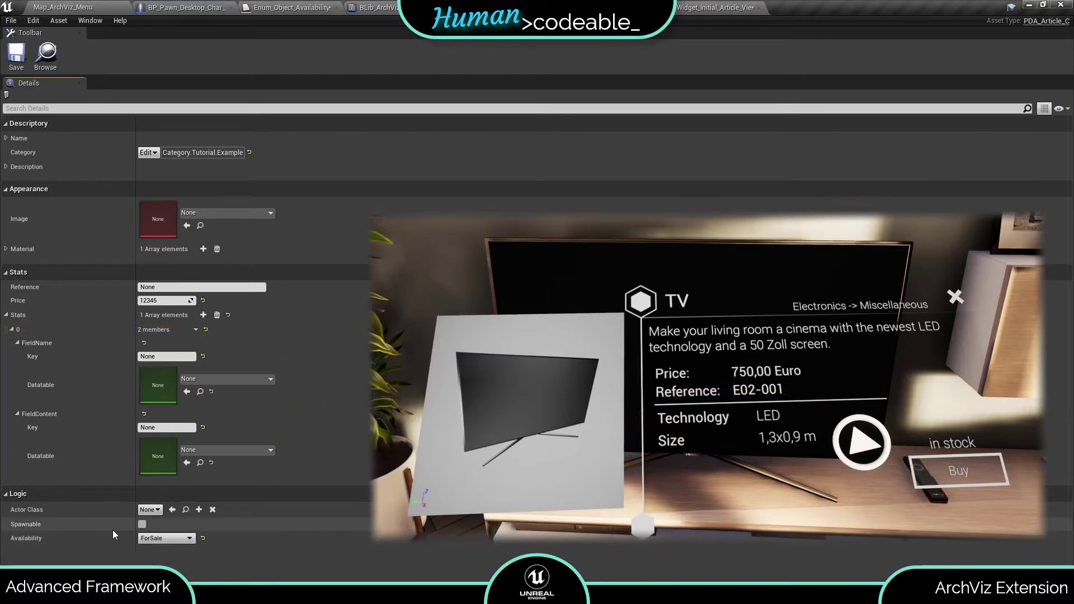
- Try BP_Couch as Actor Class with Spawnable on, then reset both to None and unchecked
left_click(154, 510)
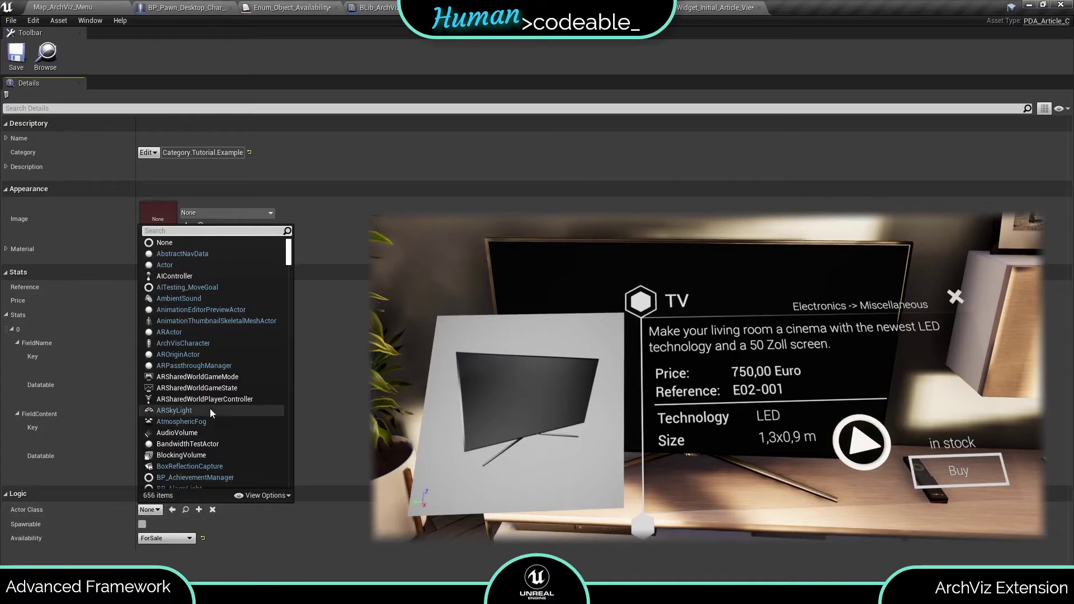
scroll(210, 408, "down", 7)
scroll(209, 409, "down", 8)
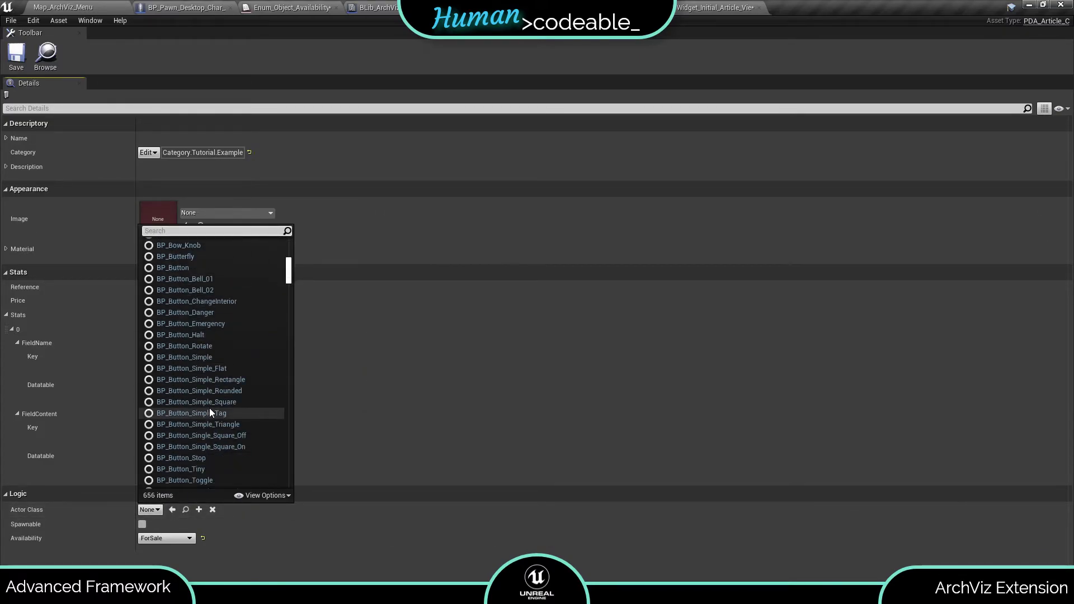
scroll(210, 413, "down", 8)
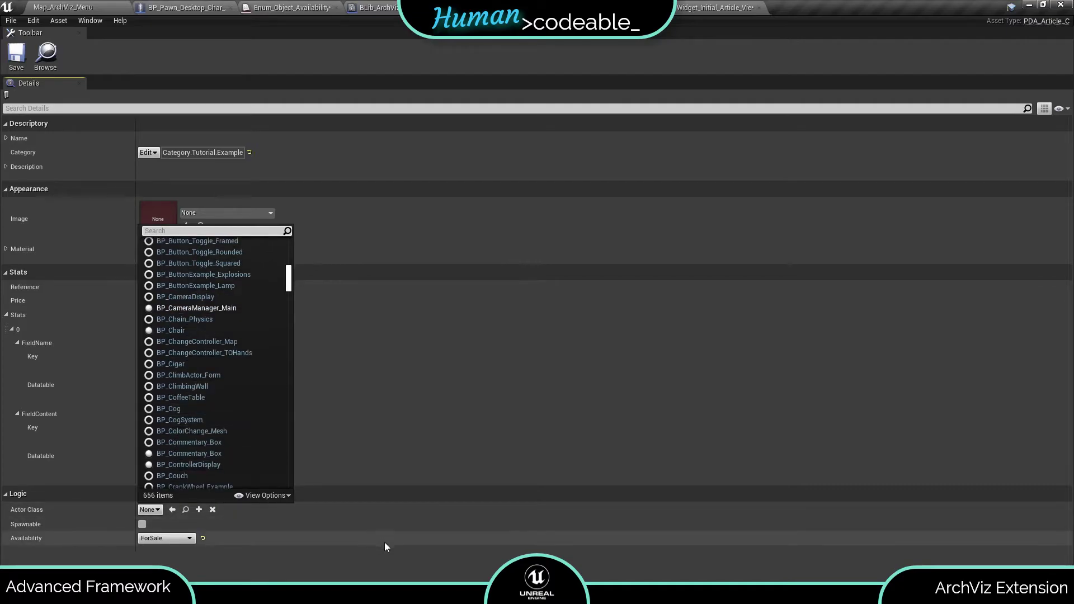
left_click(177, 477)
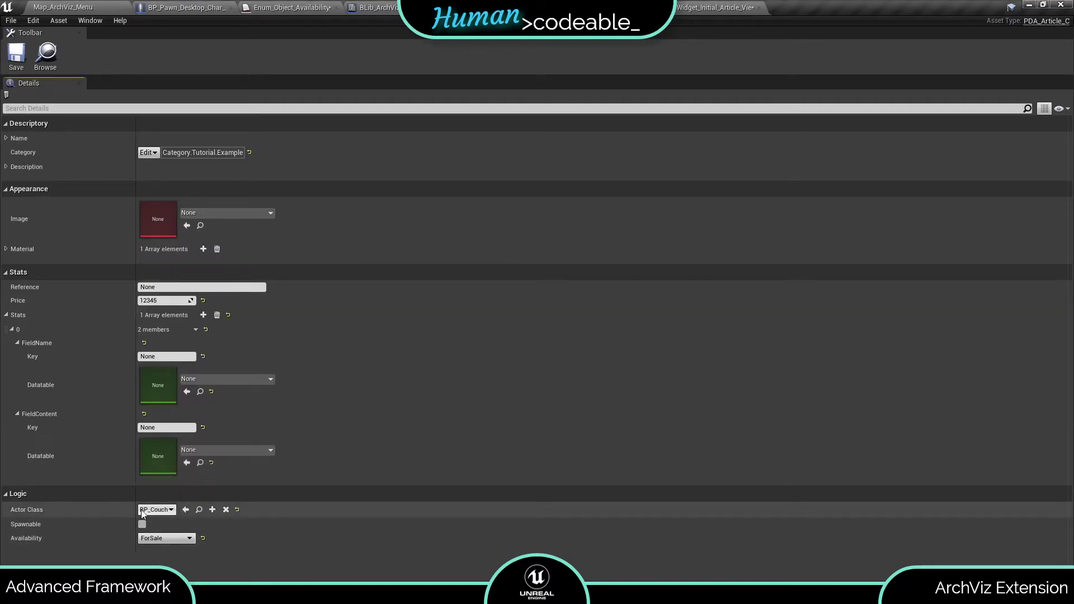
left_click(142, 525)
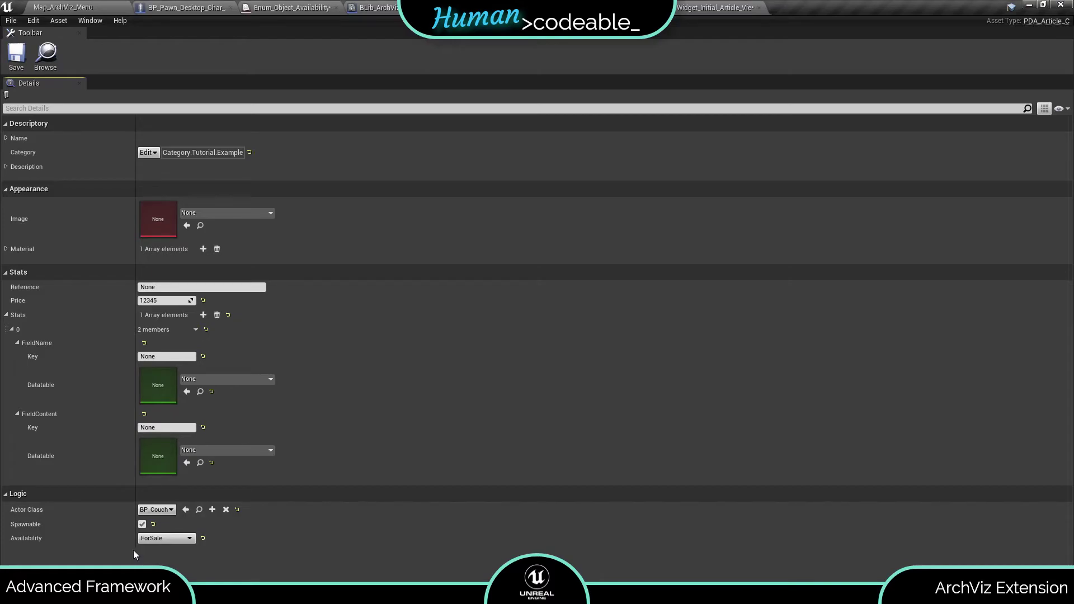
left_click(142, 525)
left_click(236, 510)
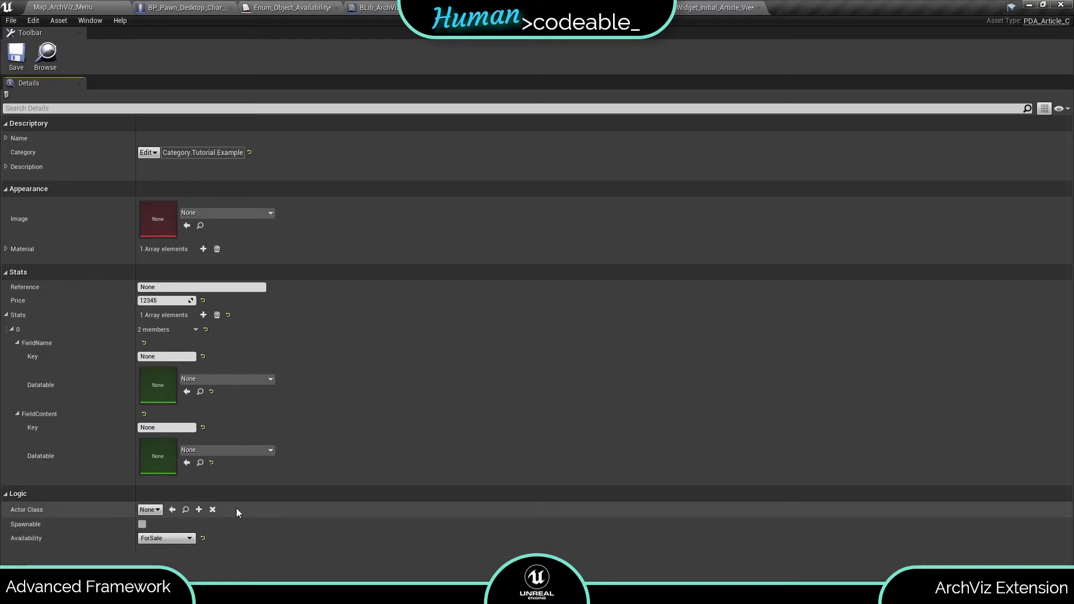
- Set Availability to Unavailable, then change it to InStock
left_click(150, 539)
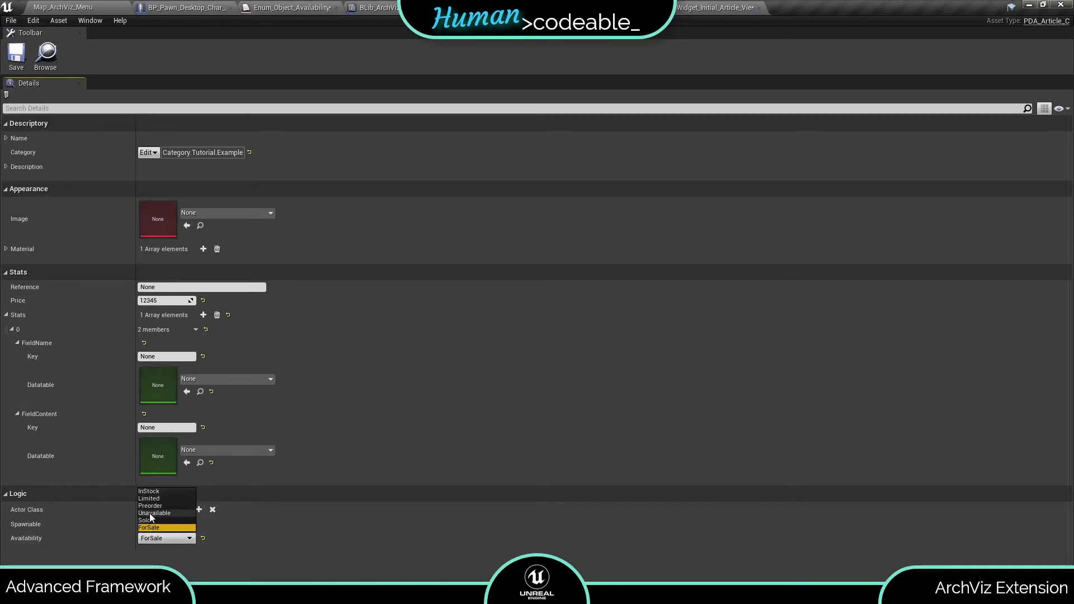
left_click(150, 513)
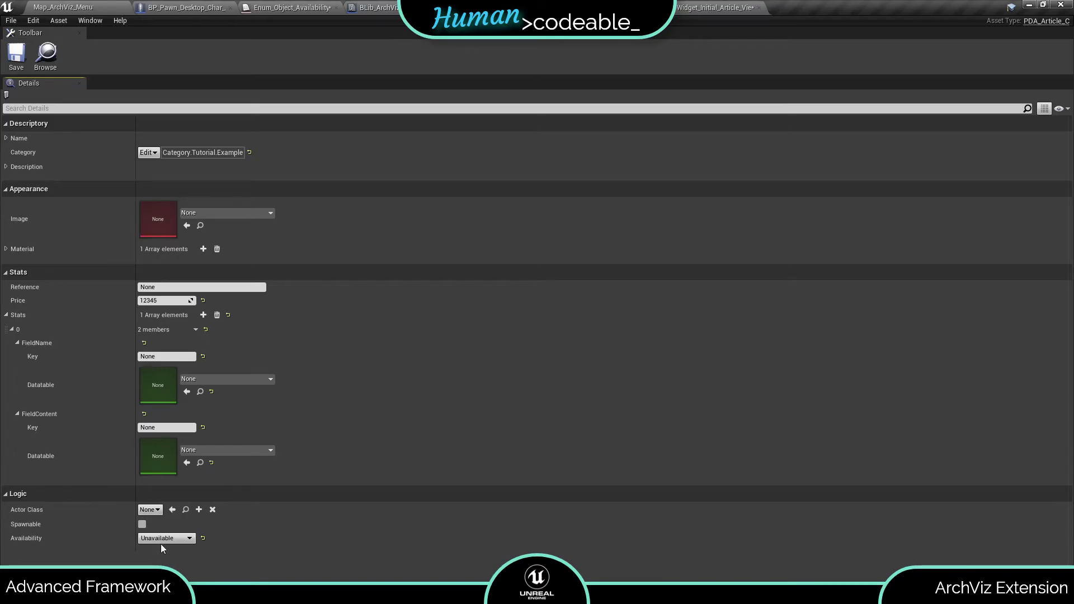
left_click(163, 539)
left_click(152, 490)
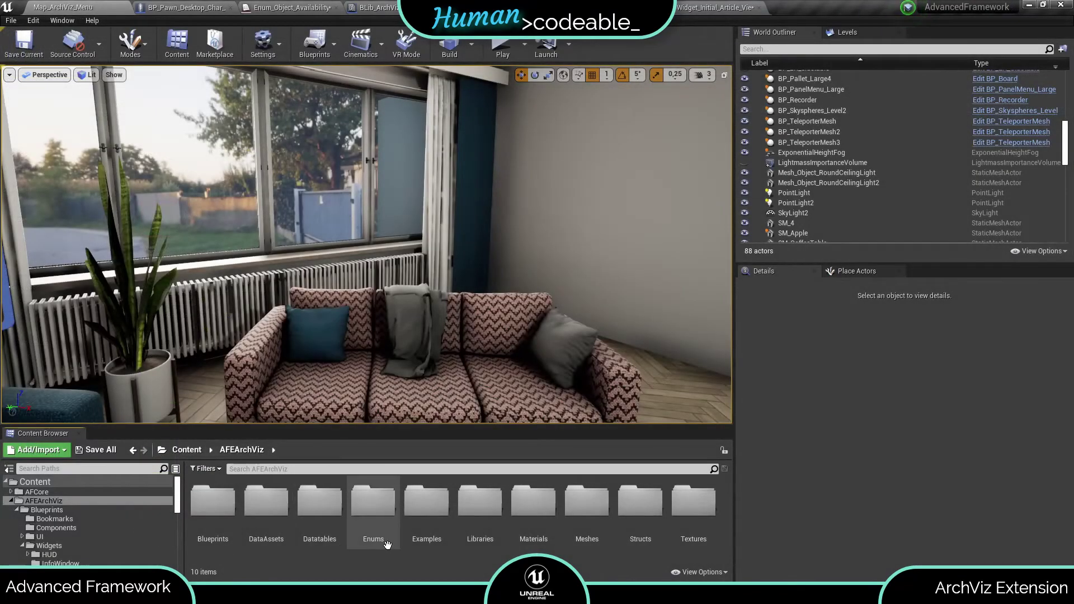
- Open Enum_Object_Availability from the Enums folder and add a seventh enumerator, NewEnumerator7
double_click(373, 537)
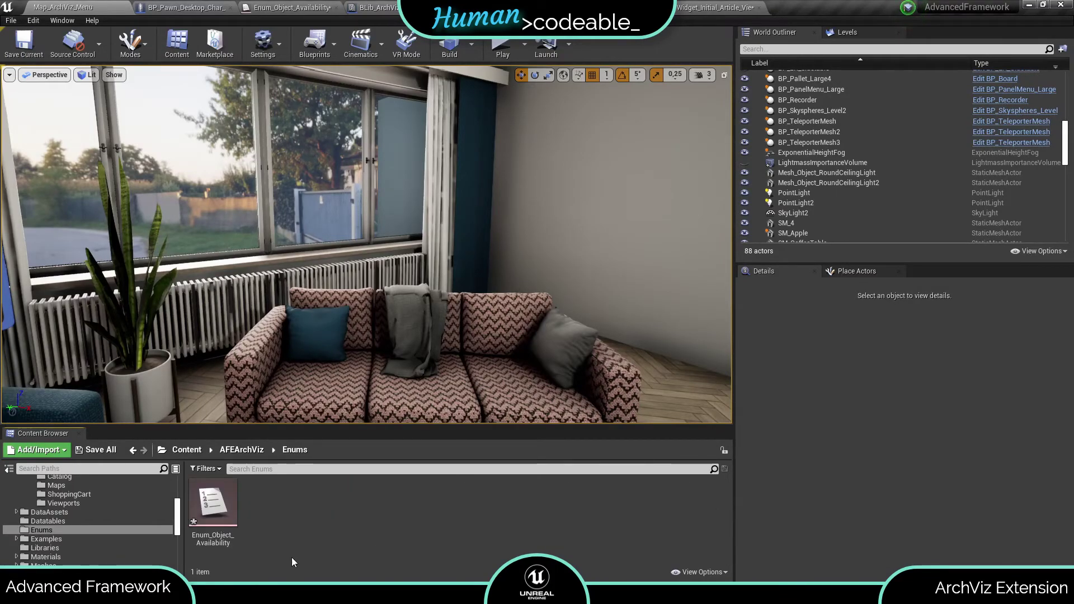
double_click(208, 543)
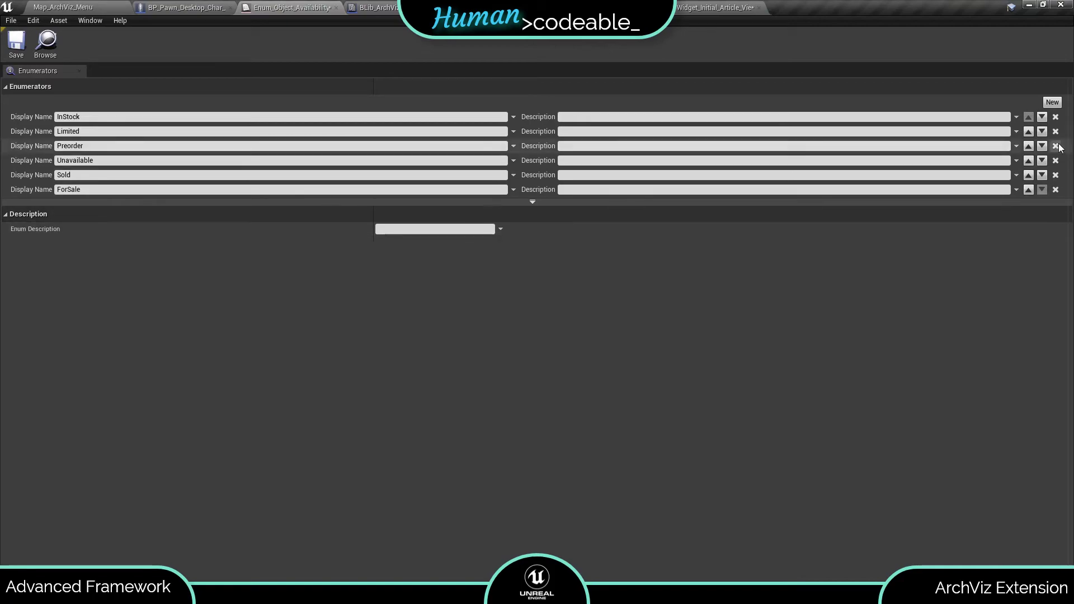
left_click(1052, 103)
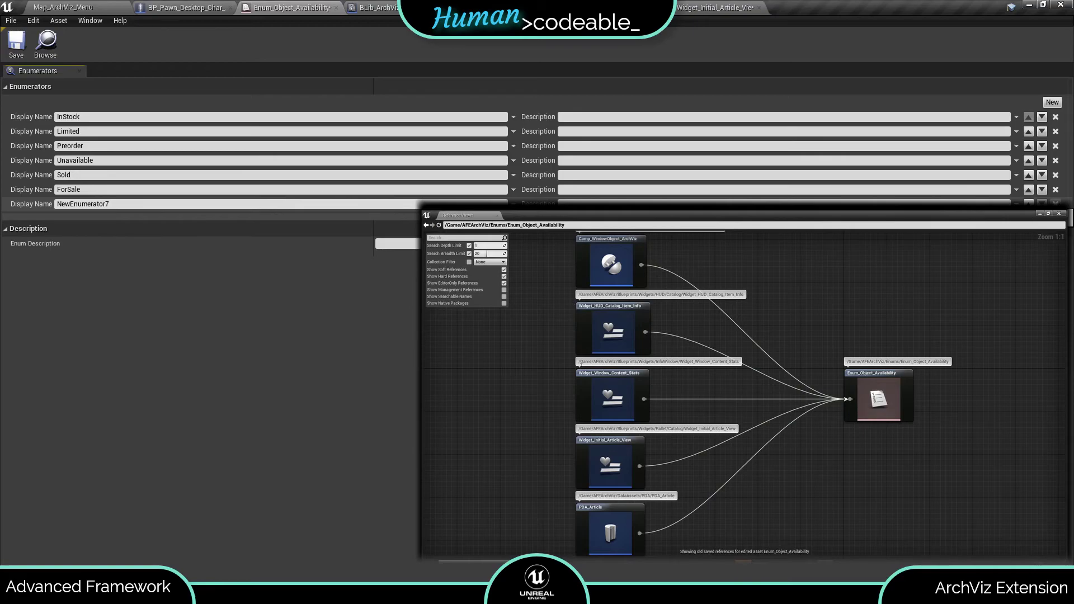
- Inspect an asset referencing the availability enum from the Reference Viewer
left_click(589, 398)
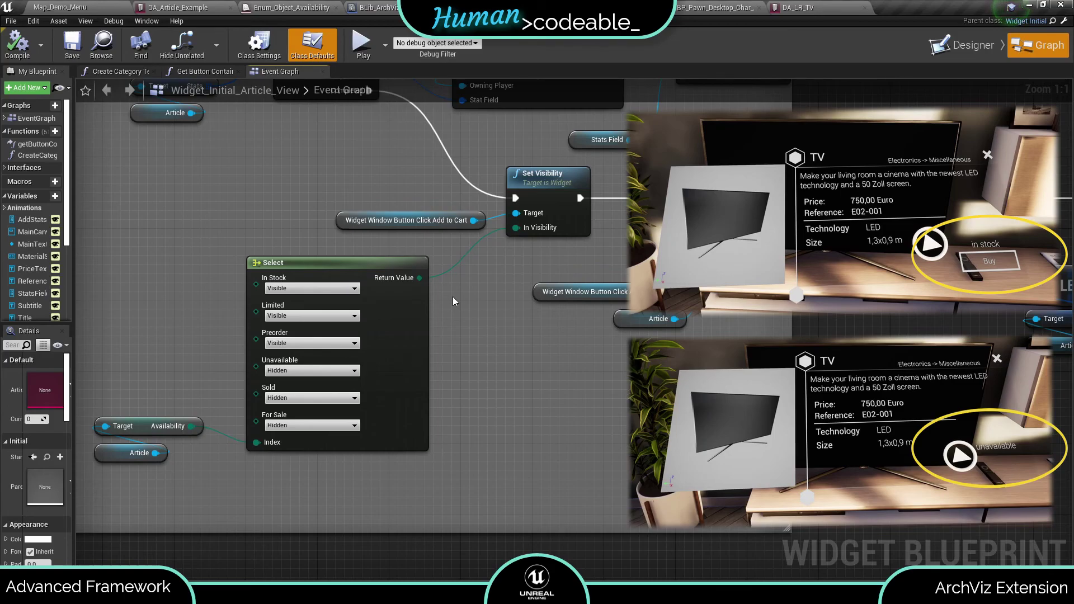
scroll(452, 296, "down", 3)
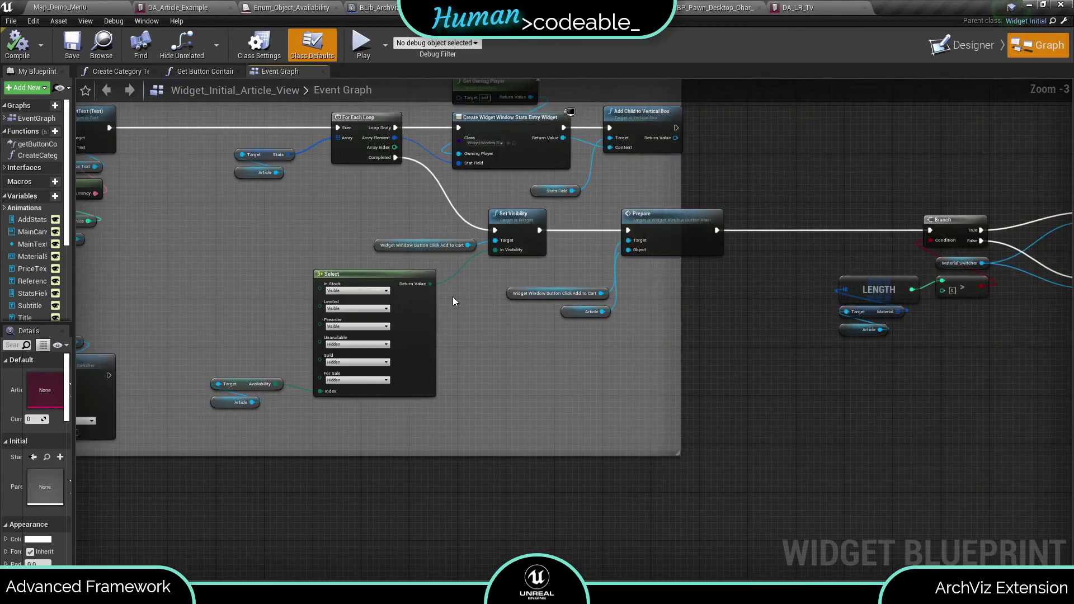
scroll(452, 296, "down", 3)
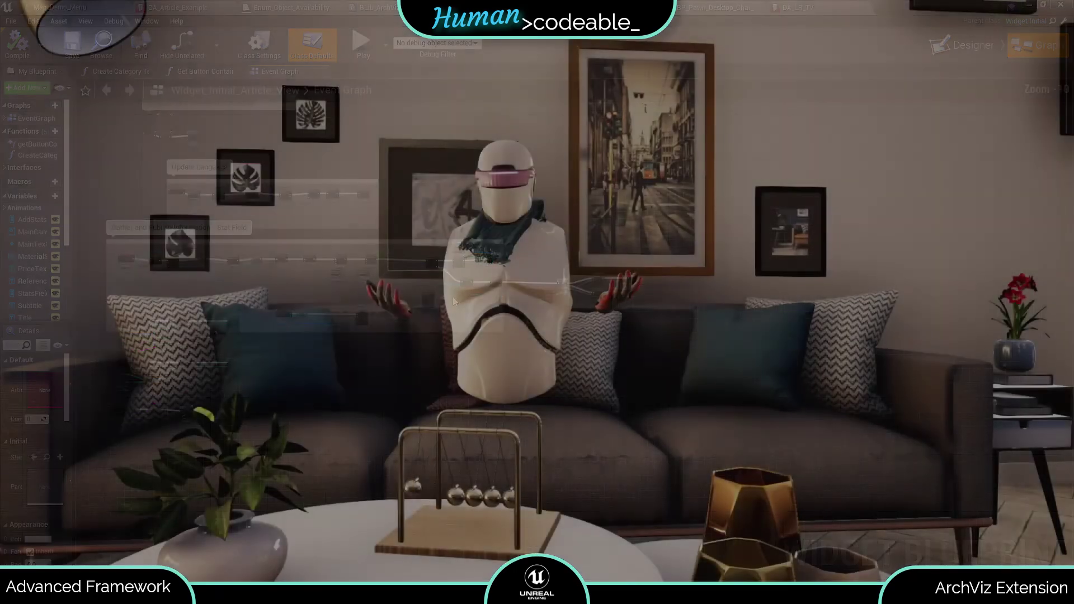